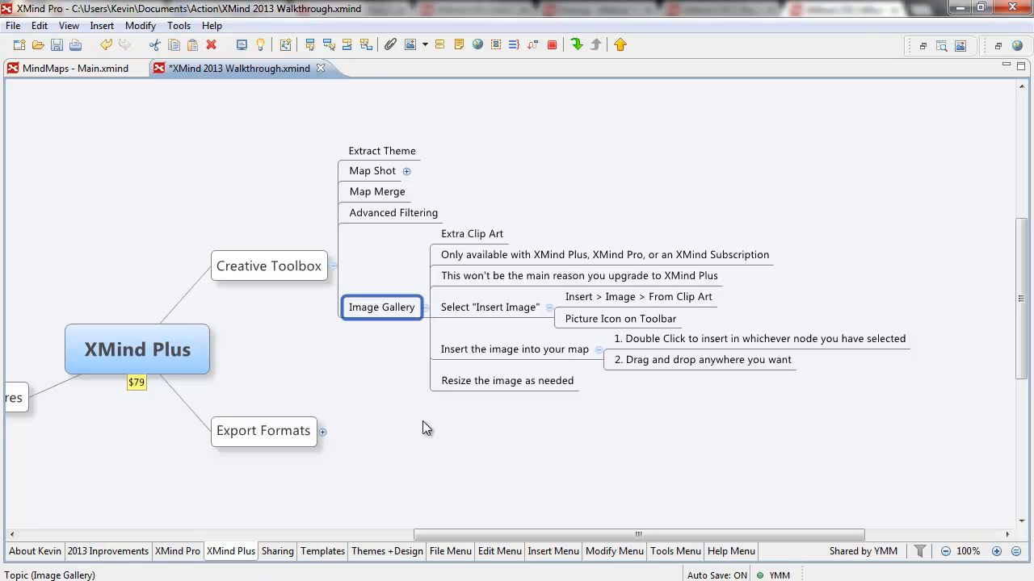
Step: Step through the XMind Plus map topics, ending on the Select "Insert Image" topic
left_click(474, 235)
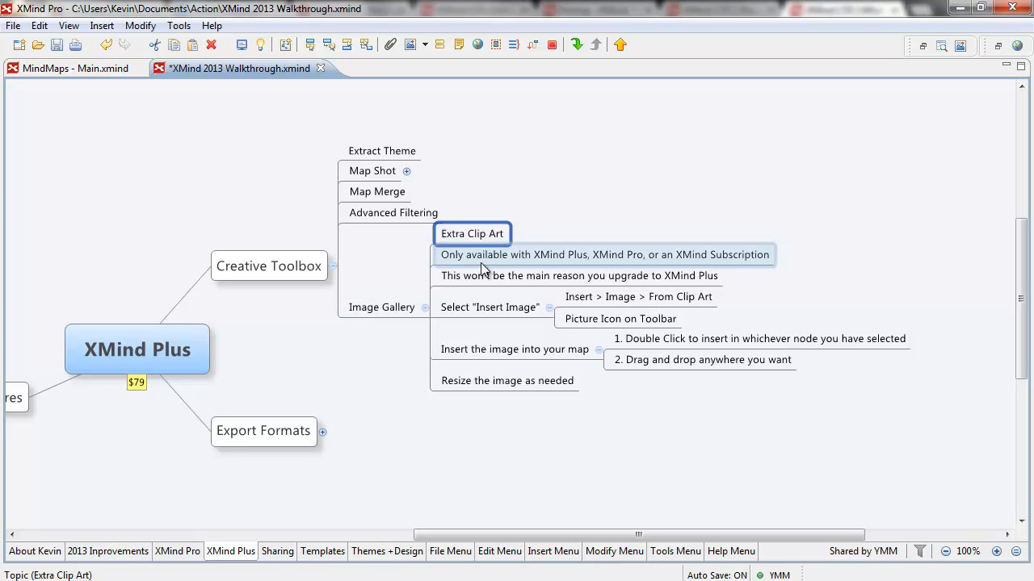
left_click(480, 263)
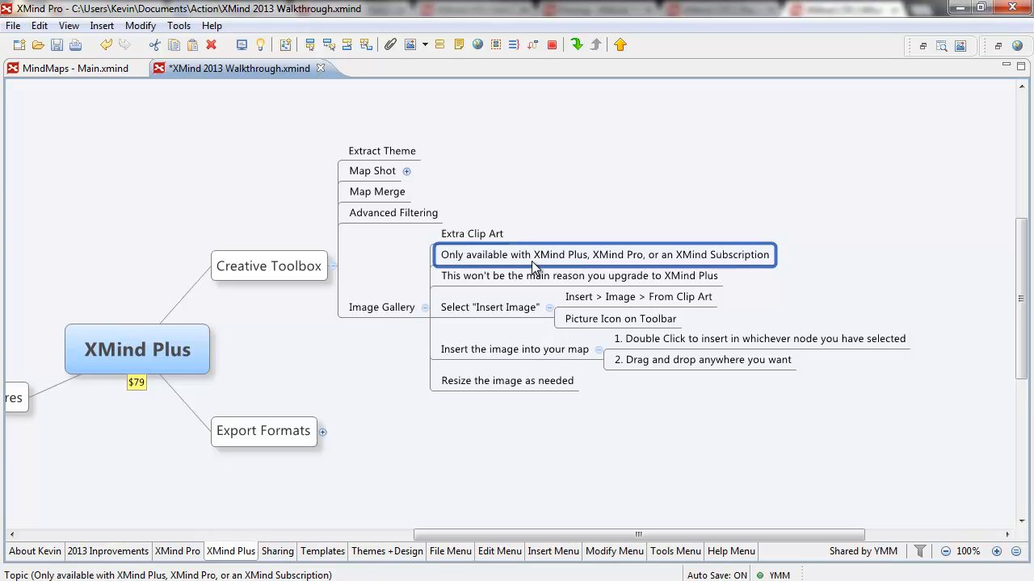
left_click(190, 349)
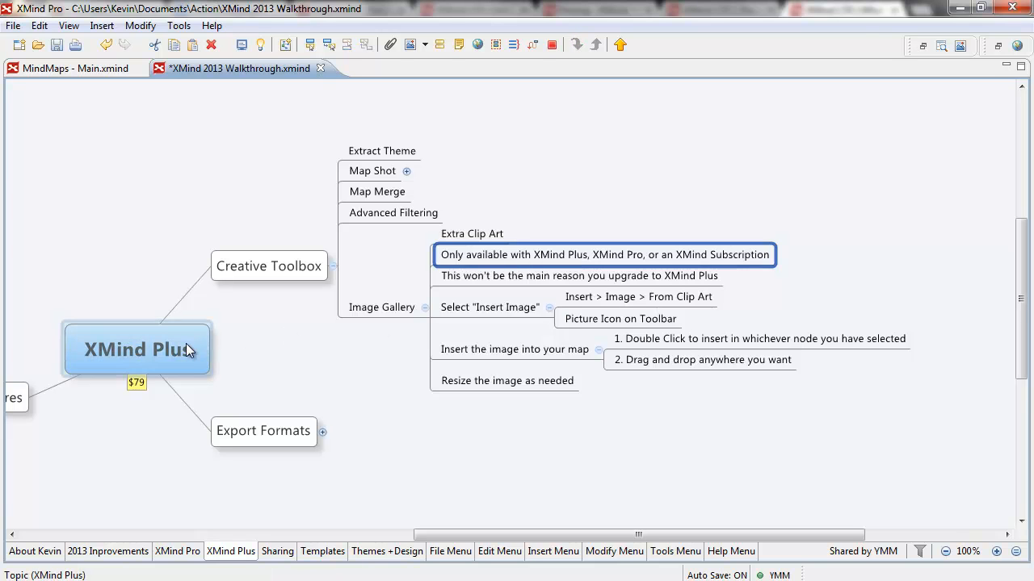
left_click(243, 273)
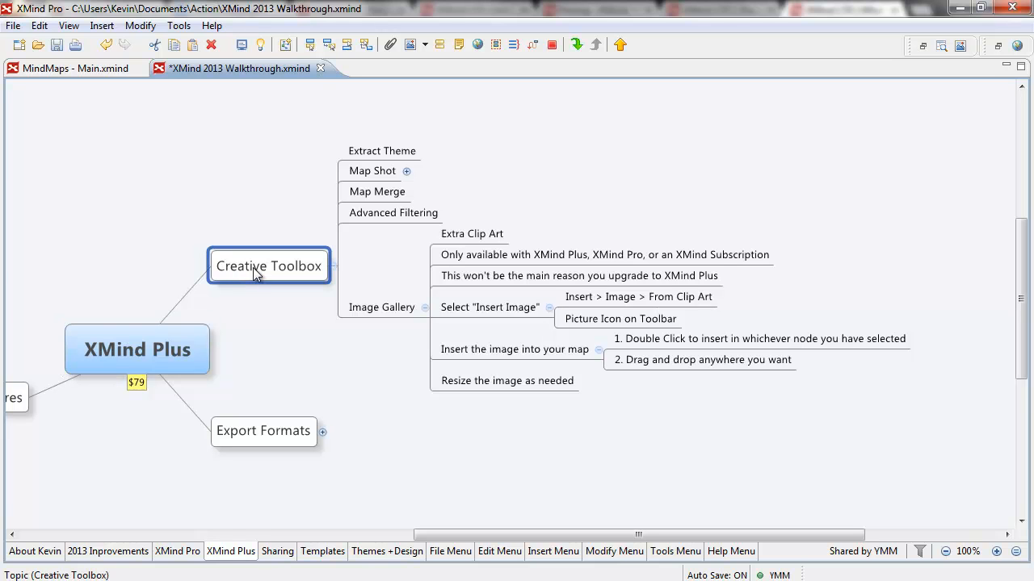
left_click(446, 277)
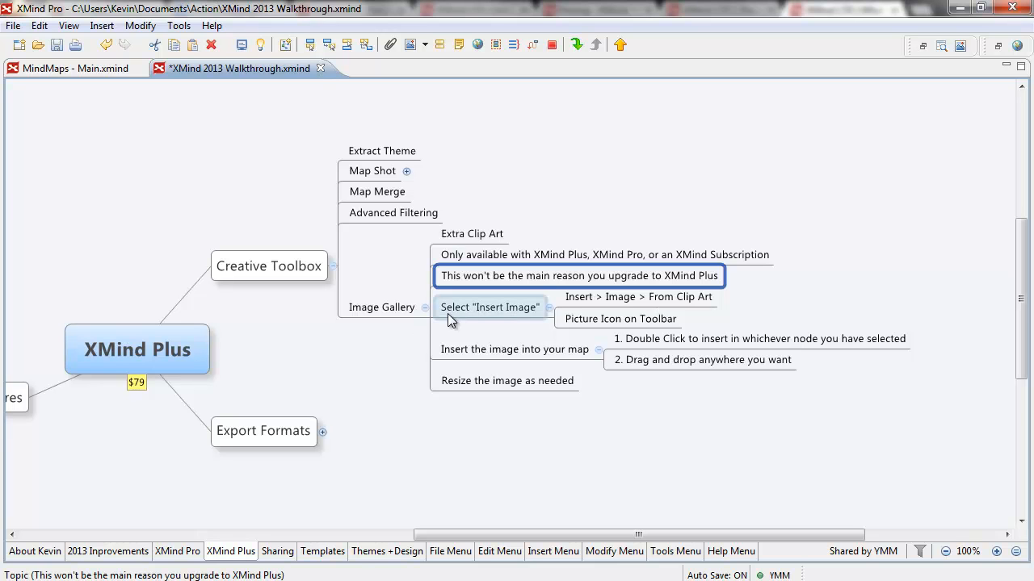
left_click(449, 311)
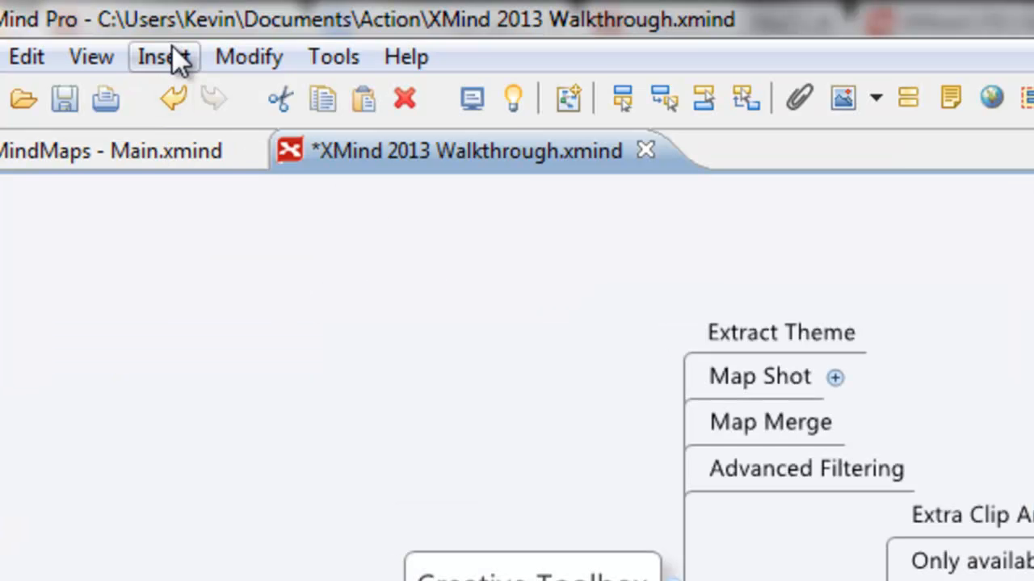
Step: Bring up the Clip Art gallery via Insert > Image > From Clip Art
left_click(172, 61)
mouse_move(102, 170)
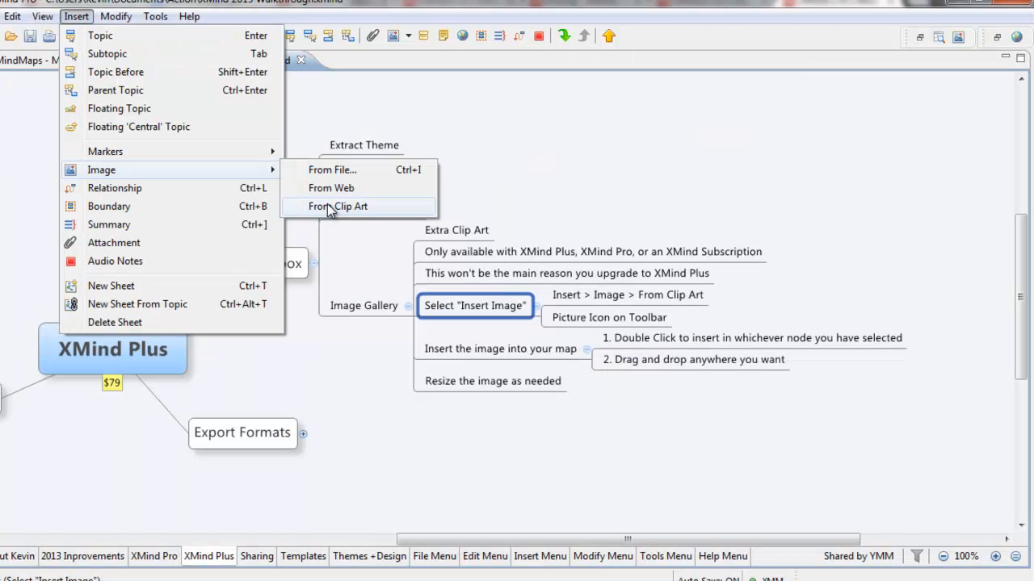
left_click(329, 207)
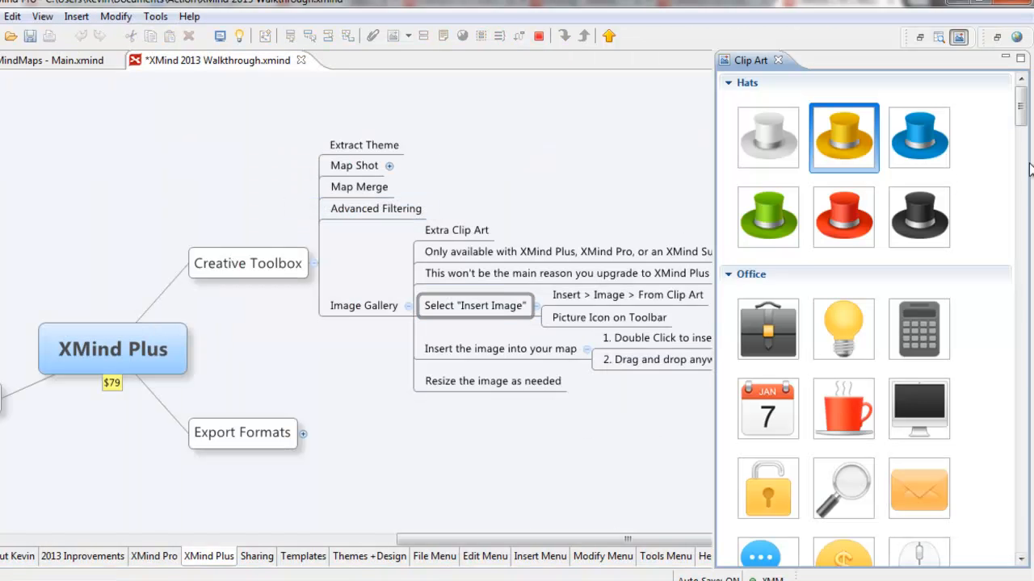
left_click_drag(1020, 101, 1020, 121)
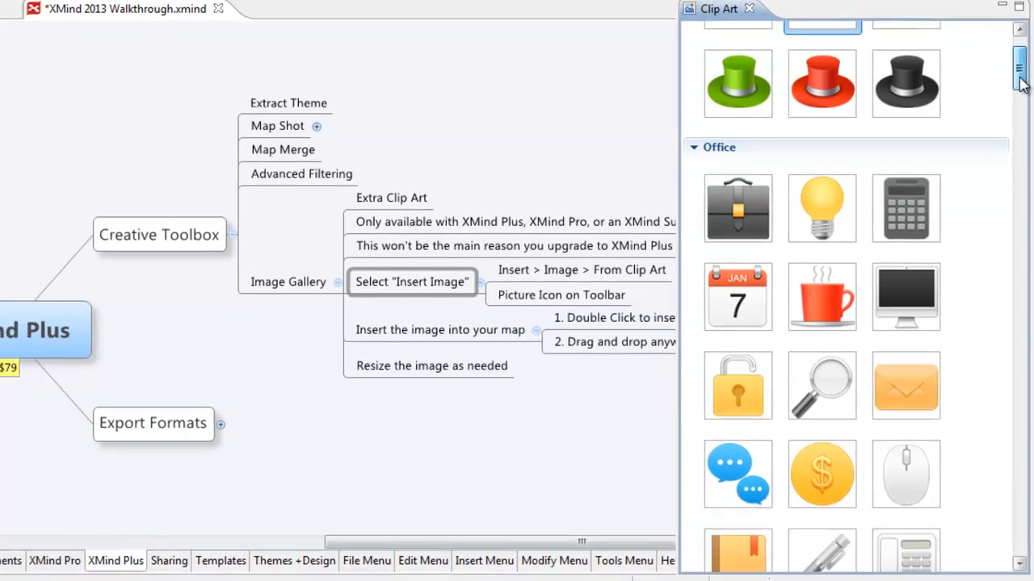
left_click_drag(1020, 77, 1022, 146)
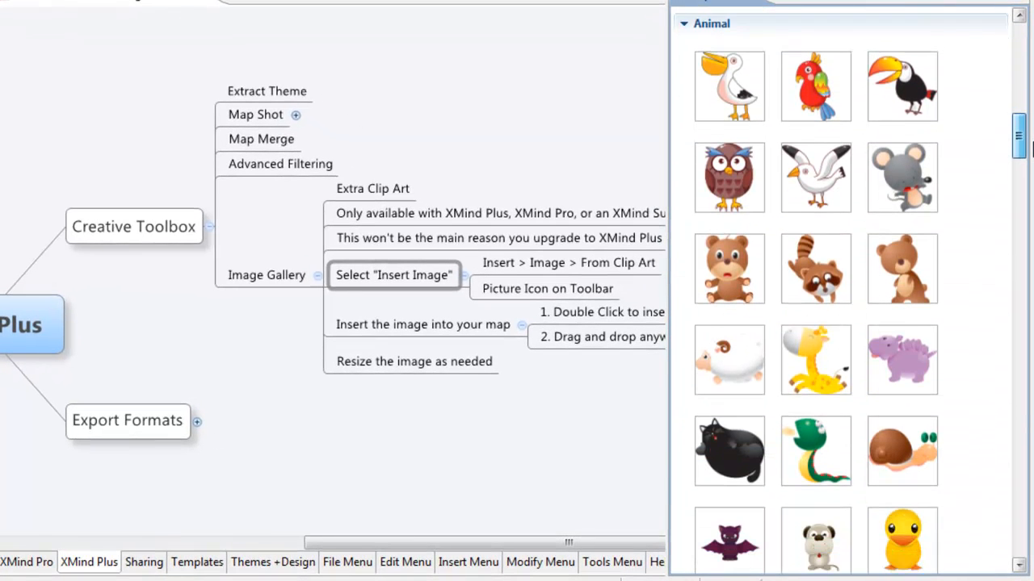
left_click_drag(1021, 146, 1019, 206)
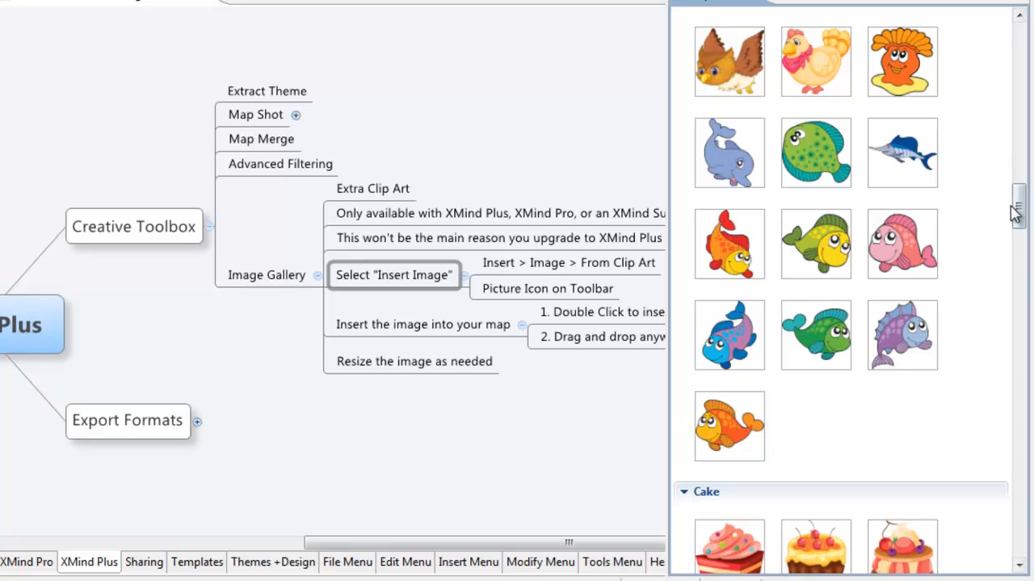
left_click_drag(1020, 209, 1023, 246)
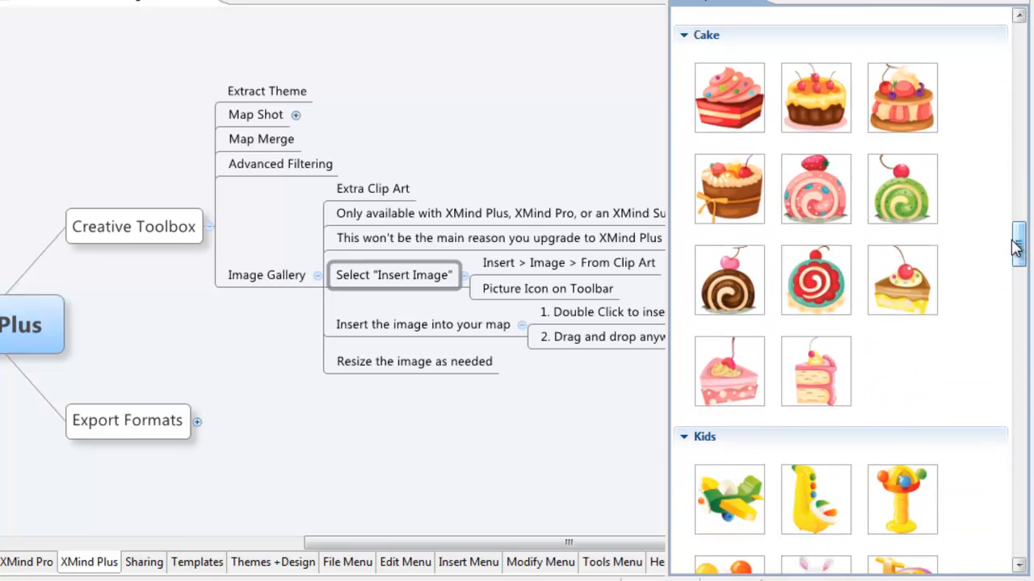
left_click_drag(1020, 247, 1019, 533)
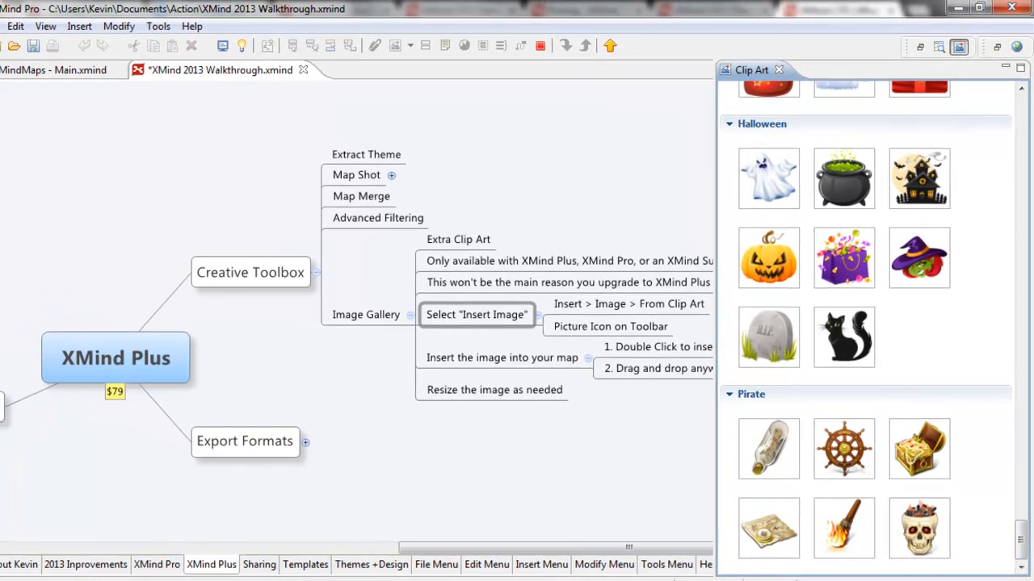
left_click(1006, 66)
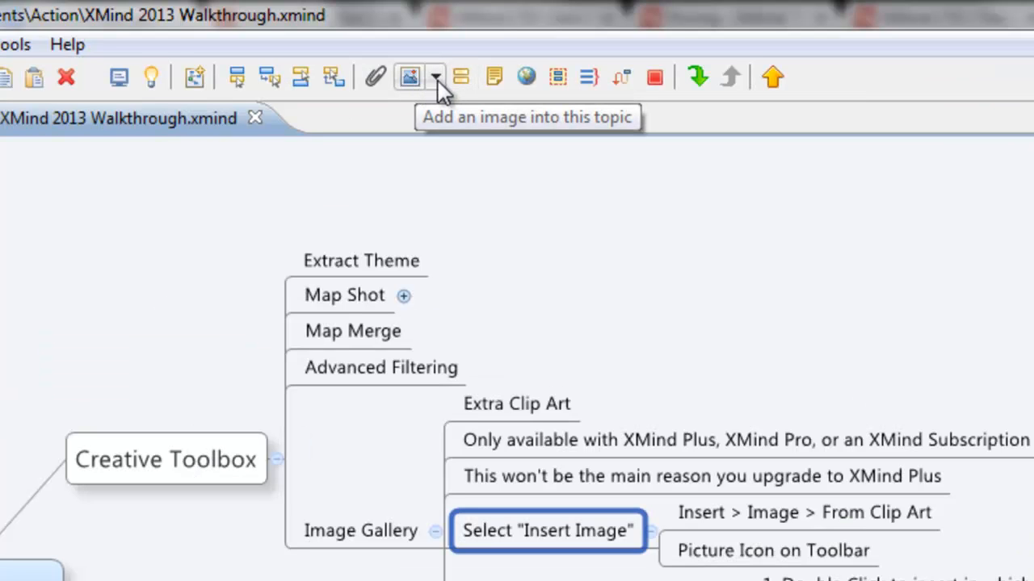
left_click(436, 79)
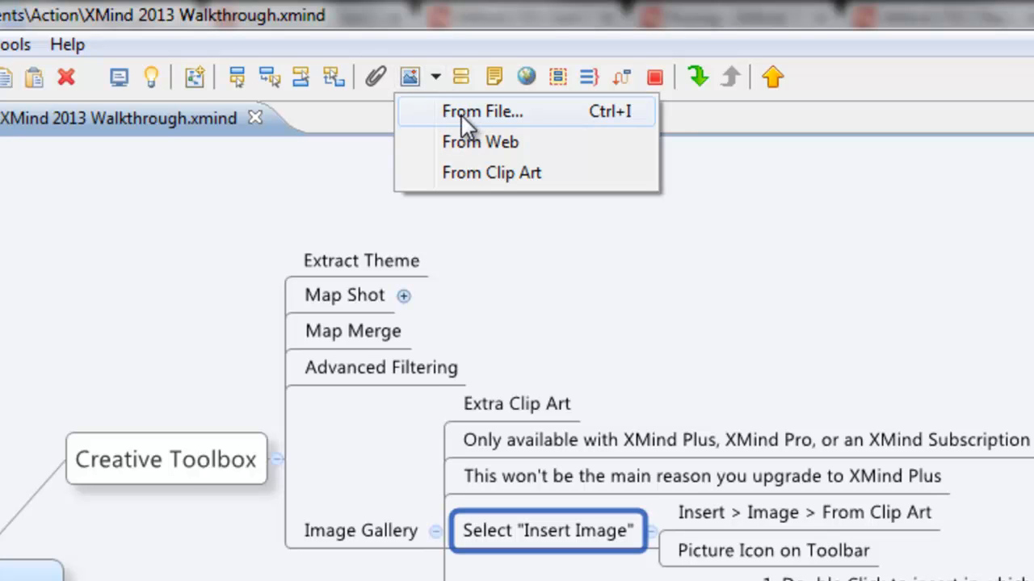
left_click(467, 179)
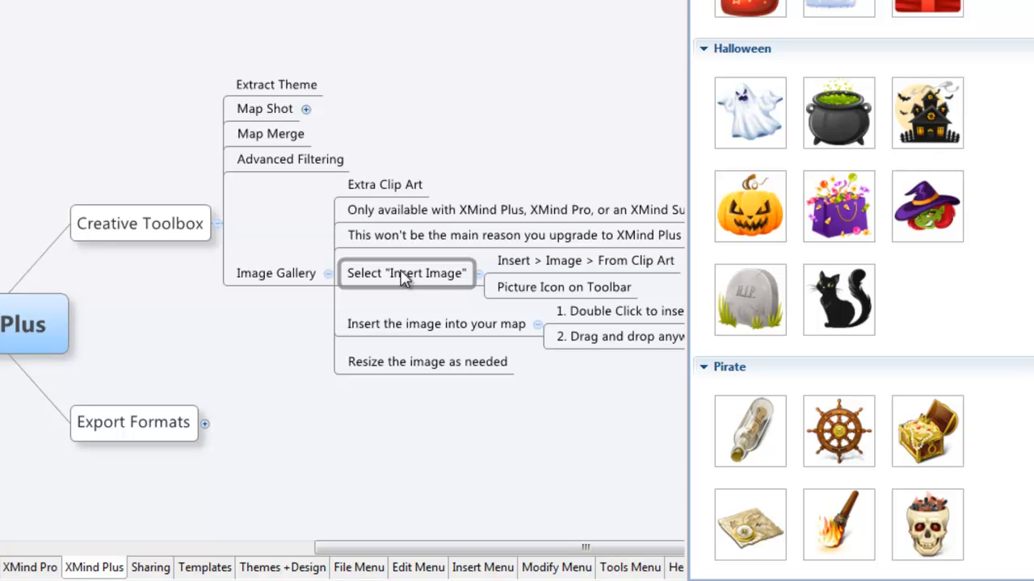
scroll(927, 525, "down", 10)
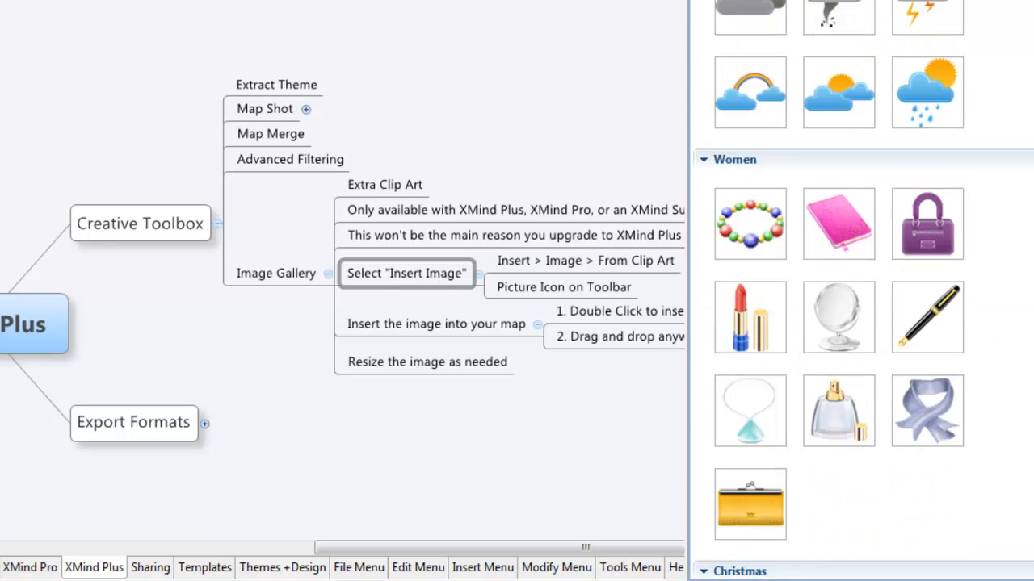
scroll(856, 291, "up", 5)
scroll(856, 291, "up", 5)
scroll(856, 291, "up", 5)
scroll(857, 291, "up", 5)
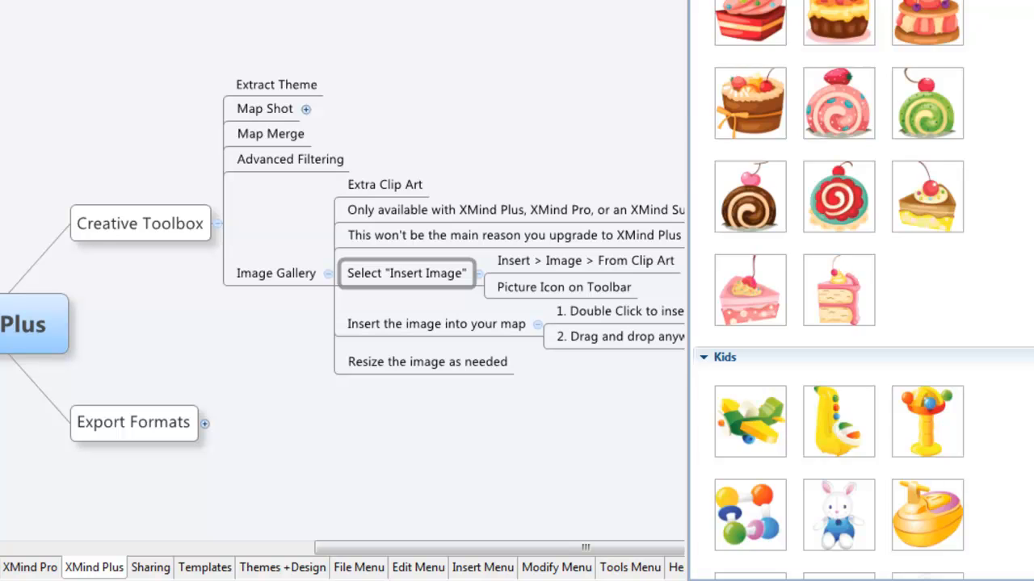
scroll(856, 242, "up", 5)
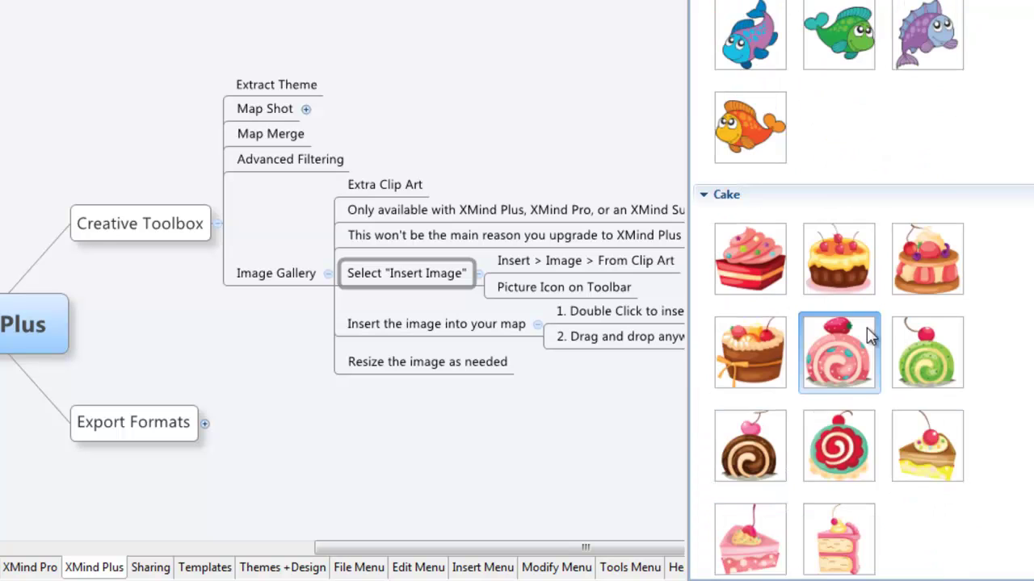
Step: Insert the pink cake slice into the topic, then select the Insert the image into your map topic
double_click(742, 539)
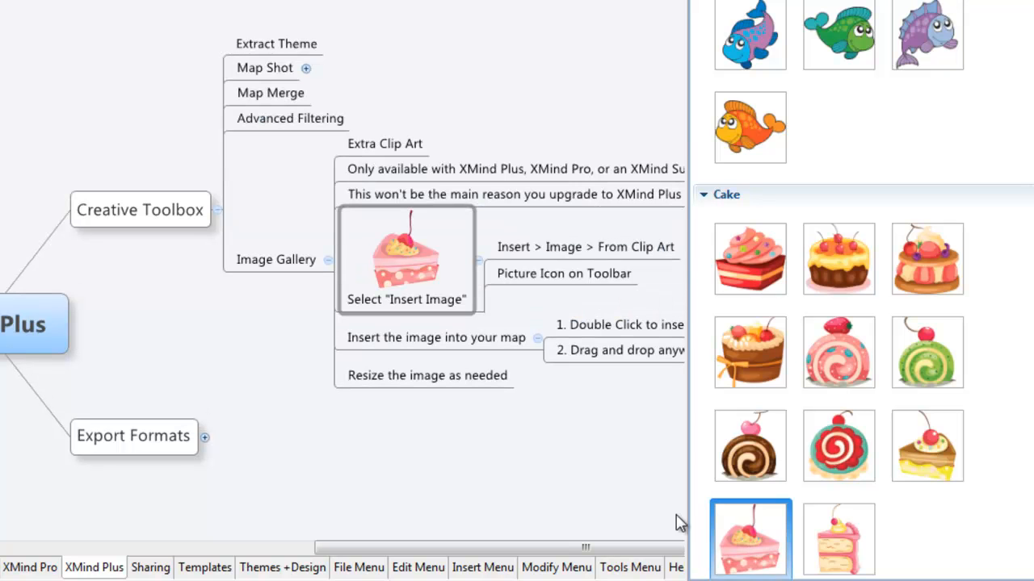
left_click(400, 339)
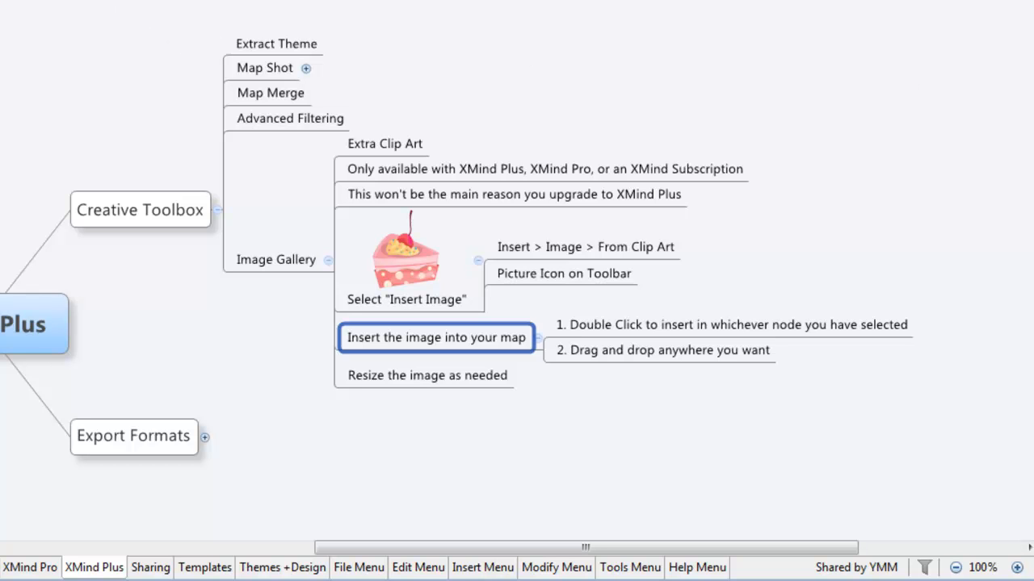
Step: Drag the chocolate roll cake from the reopened Clip Art gallery onto the Image Gallery topic
left_click(351, 25)
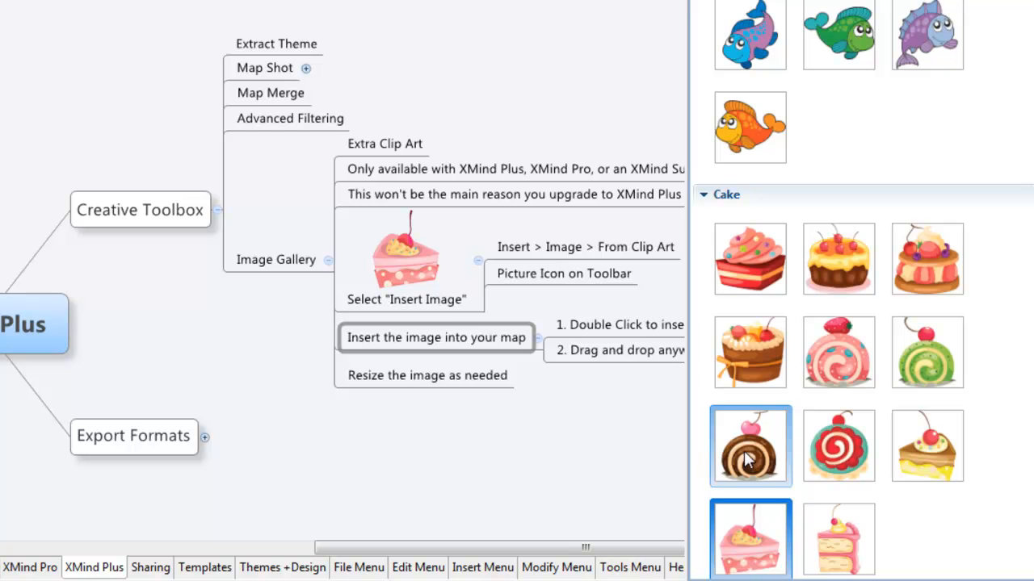
left_click_drag(750, 456, 406, 341)
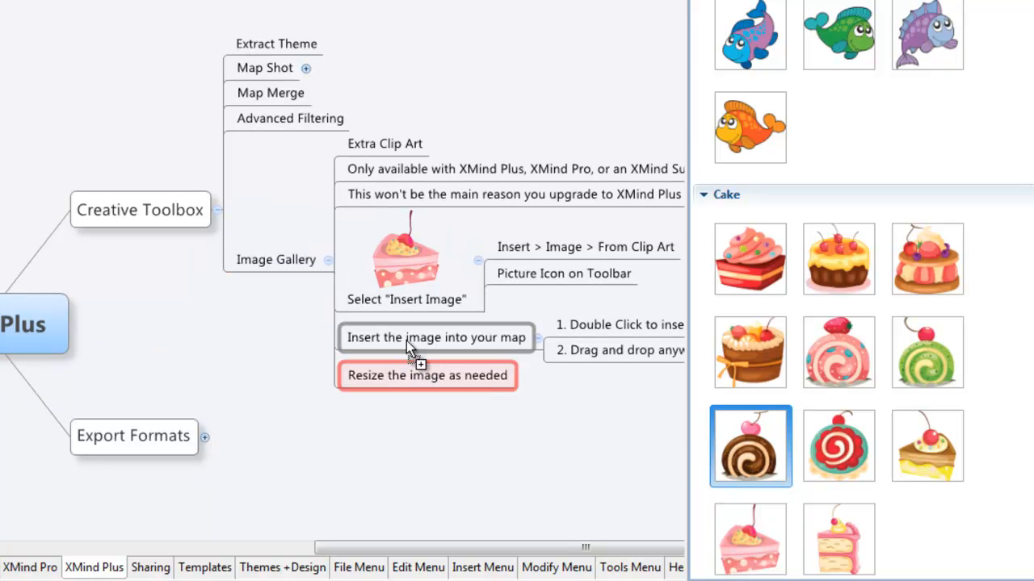
left_click_drag(406, 341, 288, 253)
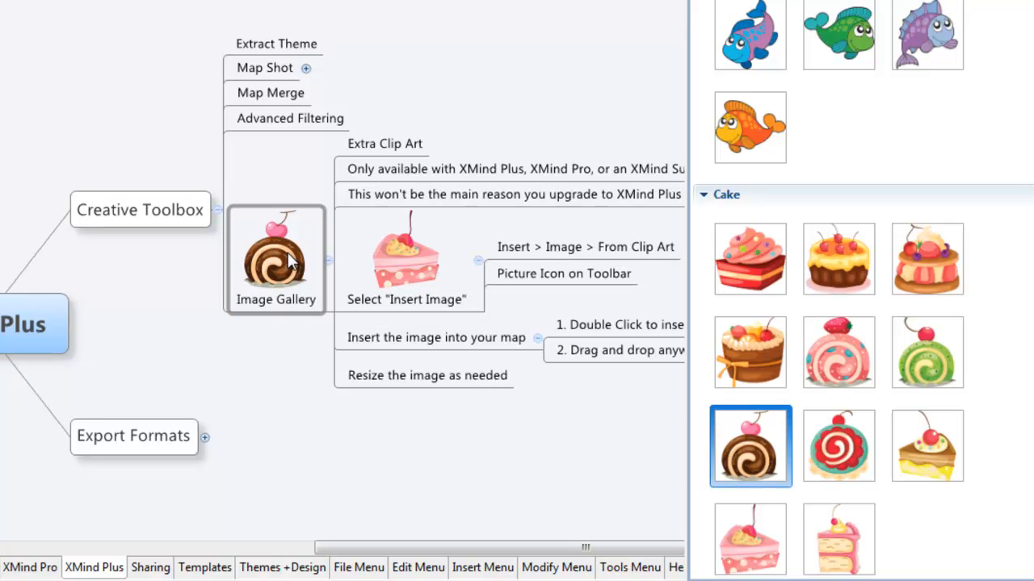
Step: Shrink the chocolate roll image to a small size by its corner handle
left_click(288, 253)
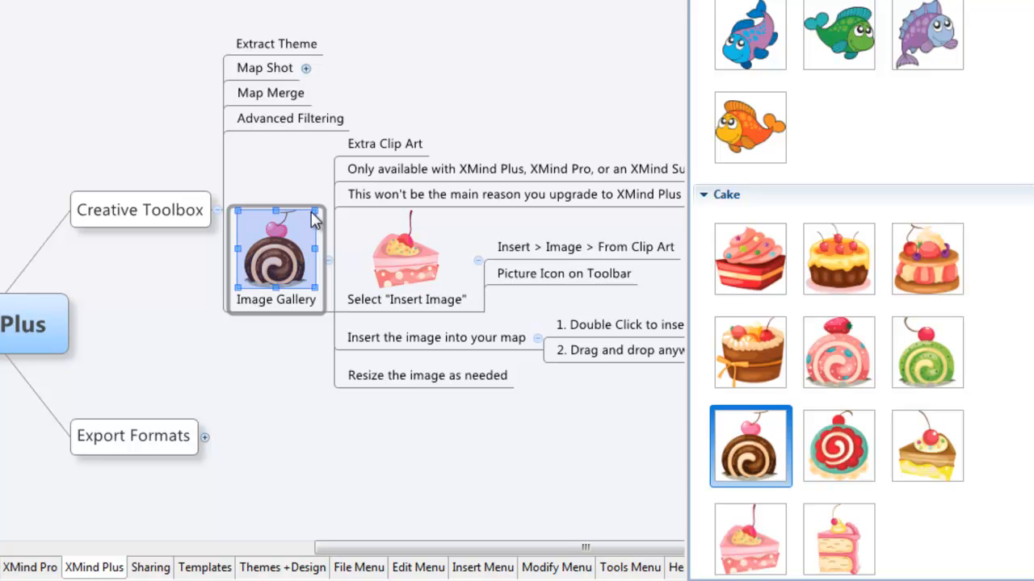
left_click_drag(315, 212, 278, 265)
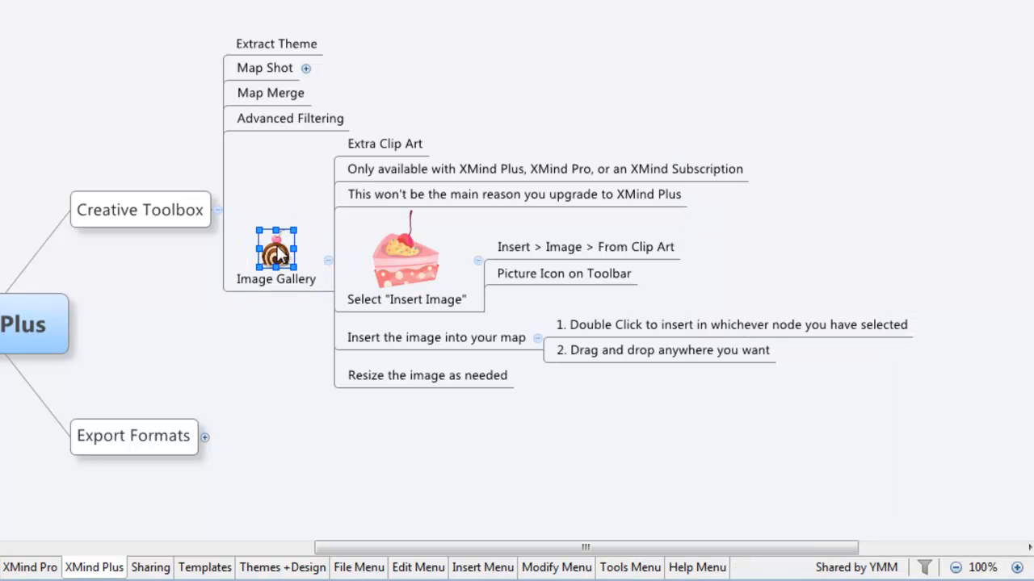
left_click(294, 168)
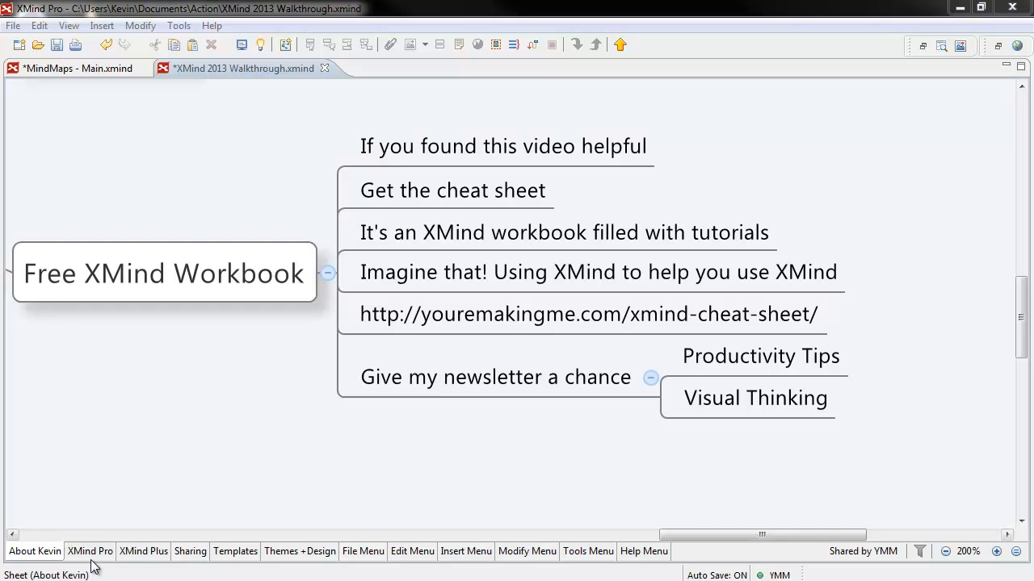
Step: Flip through the XMind Plus, File Menu and Edit Menu sheets, landing back on About Kevin
left_click(141, 552)
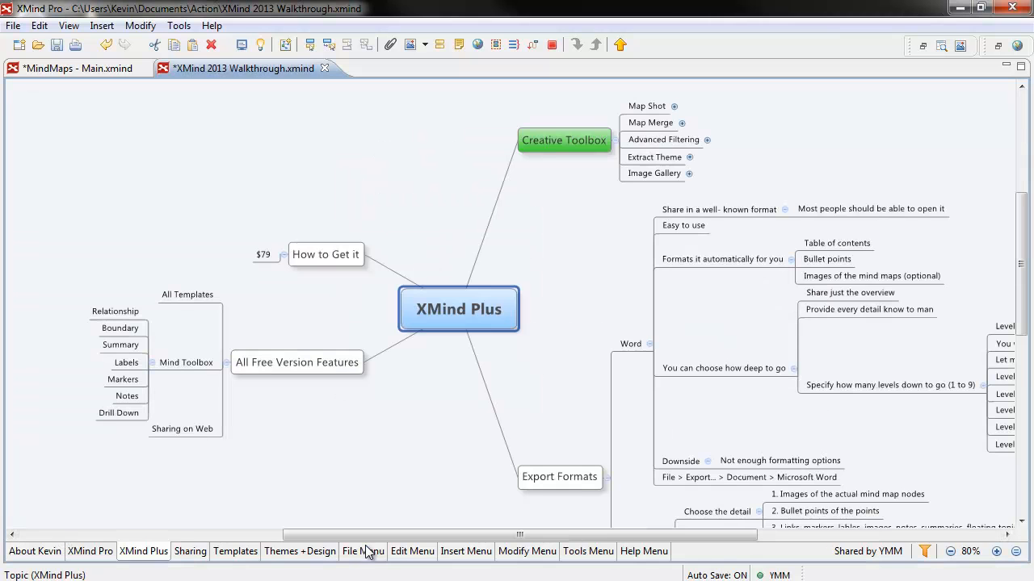
left_click(363, 552)
left_click(412, 551)
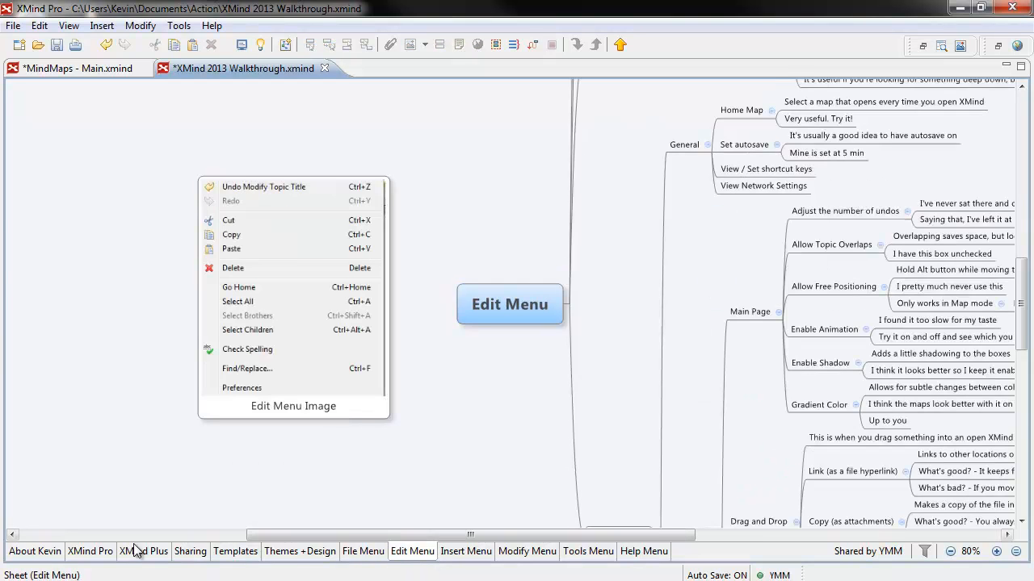
left_click(35, 552)
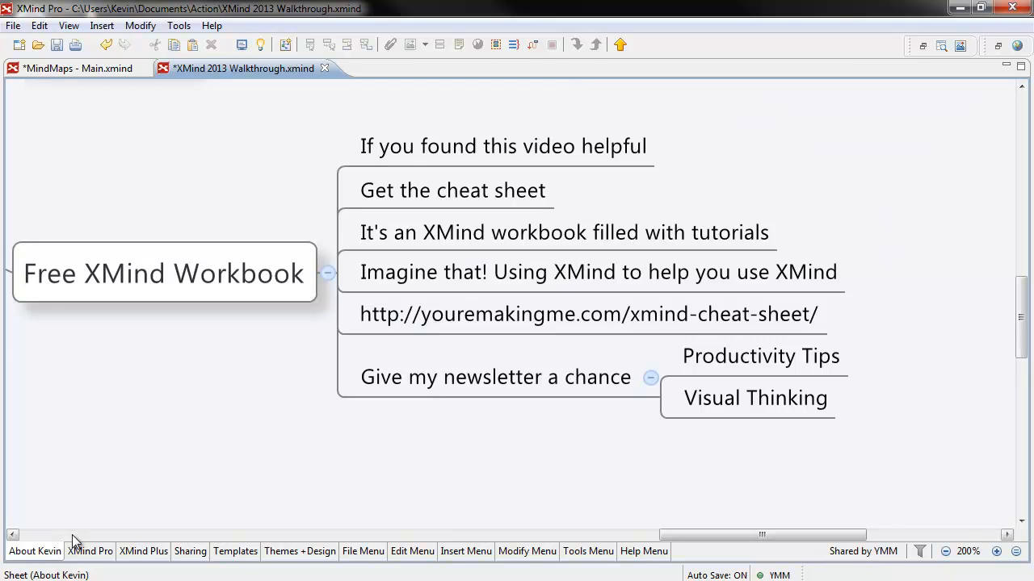
Step: Select the cheat sheet URL topic and the Give my newsletter a chance topic
left_click(462, 324)
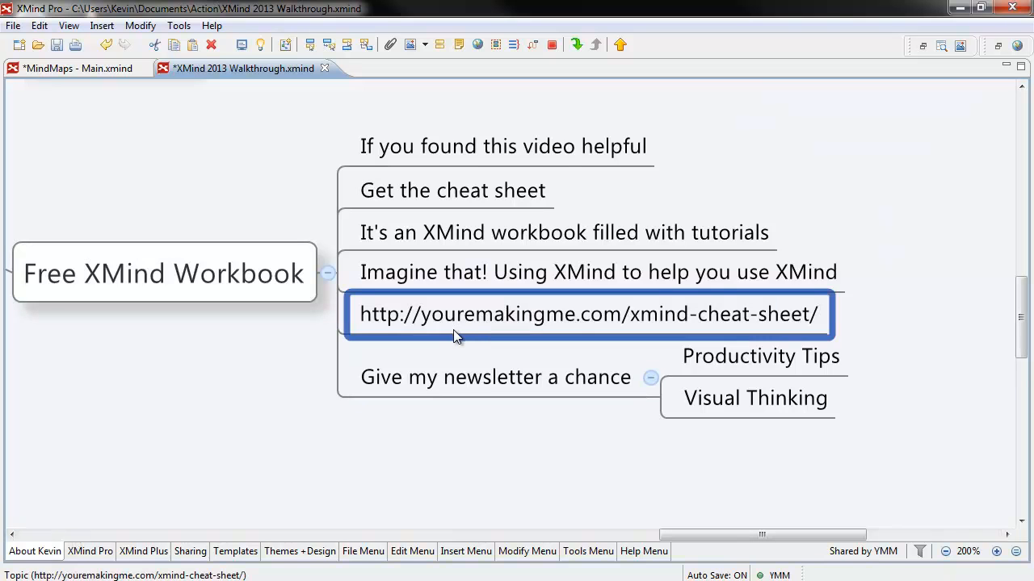
left_click(475, 386)
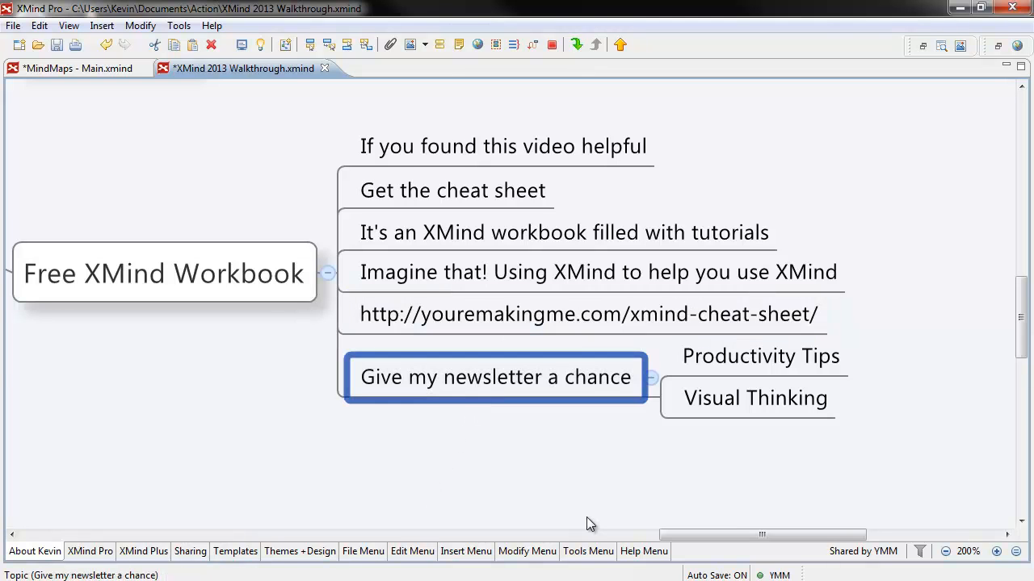